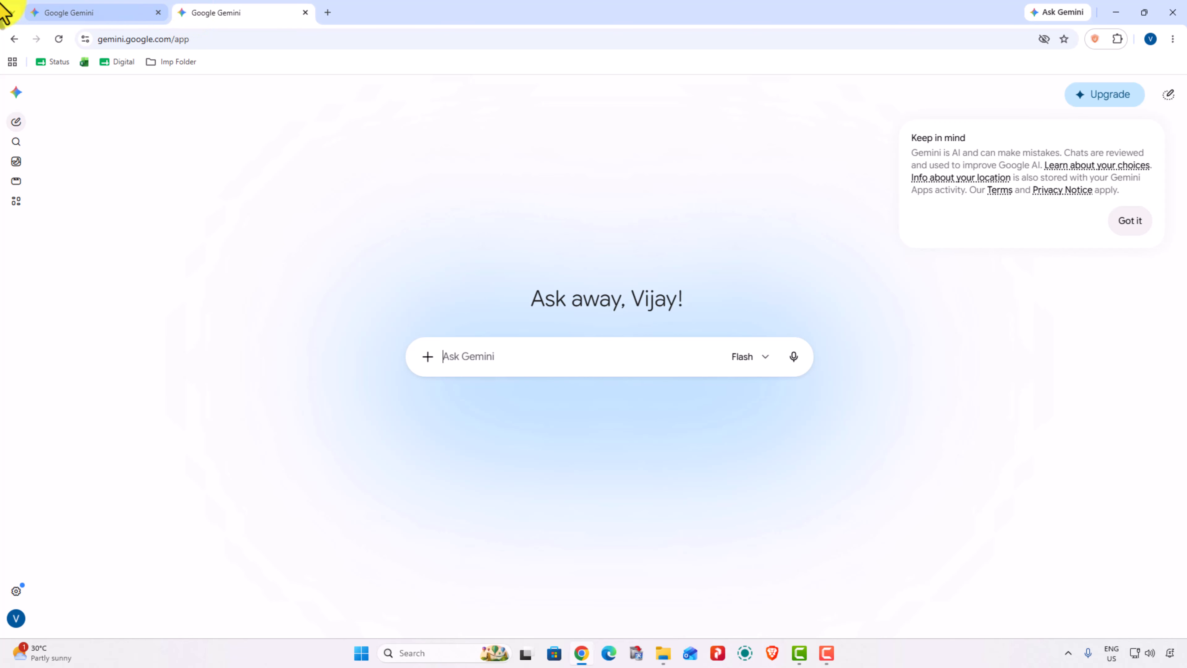
Attach cat image 1 from the Desktop\a\Images\Cat folder to the prompt.
left_click(427, 356)
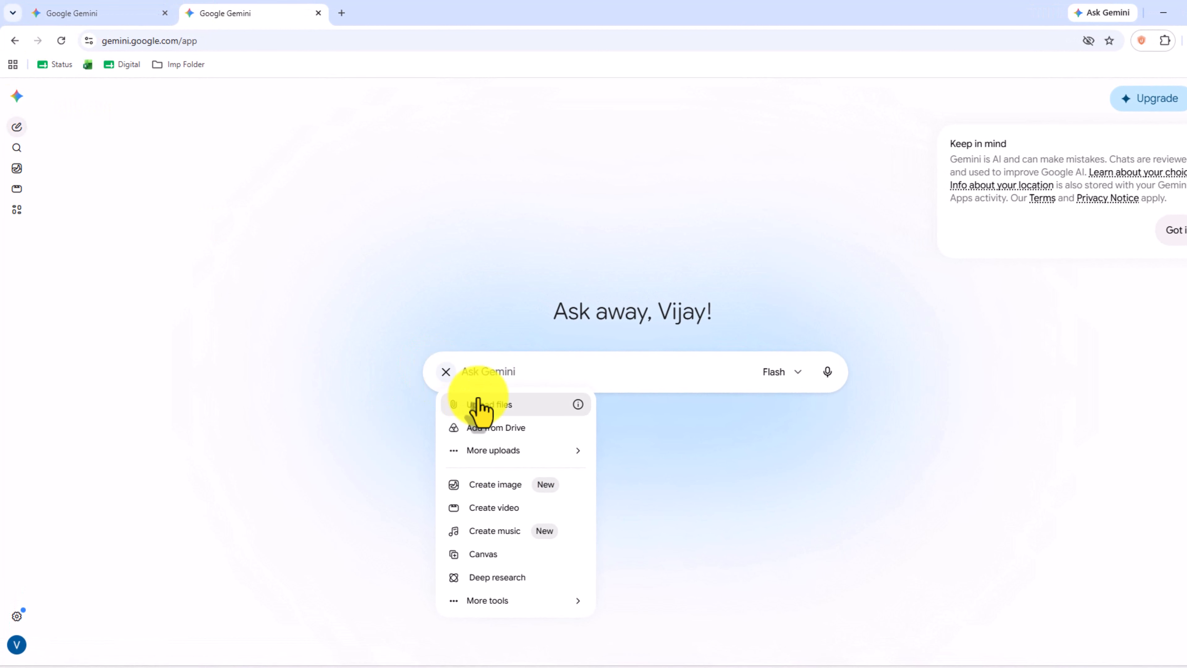
left_click(478, 403)
left_click(679, 137)
key("ctrl+v")
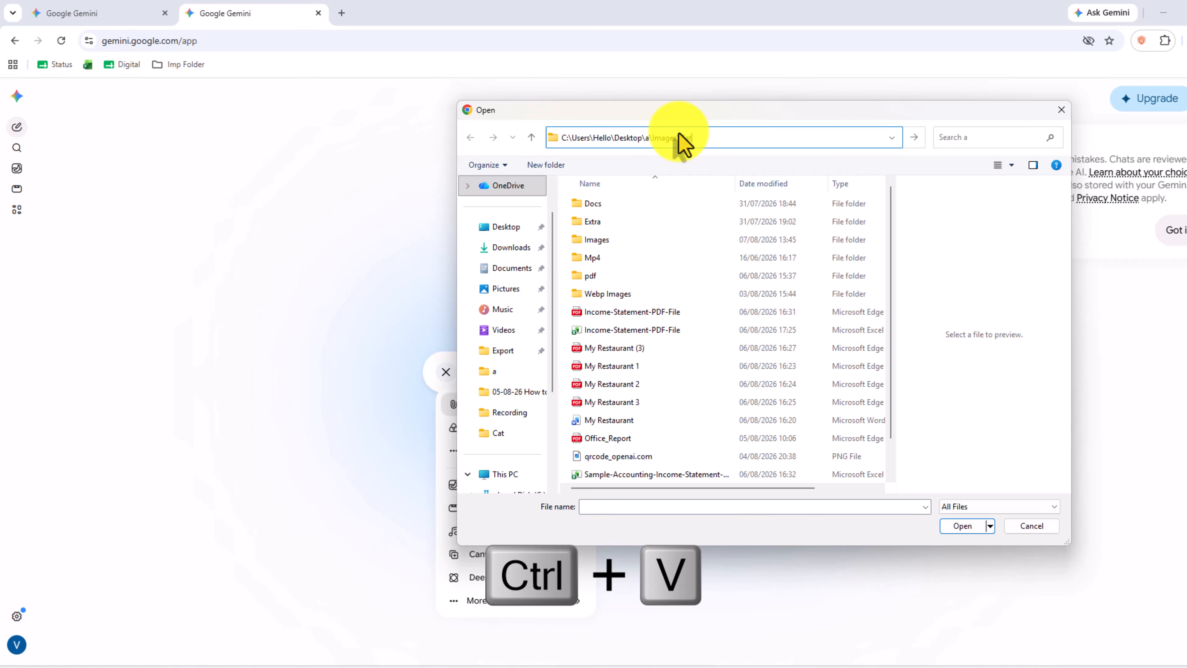
key("Return")
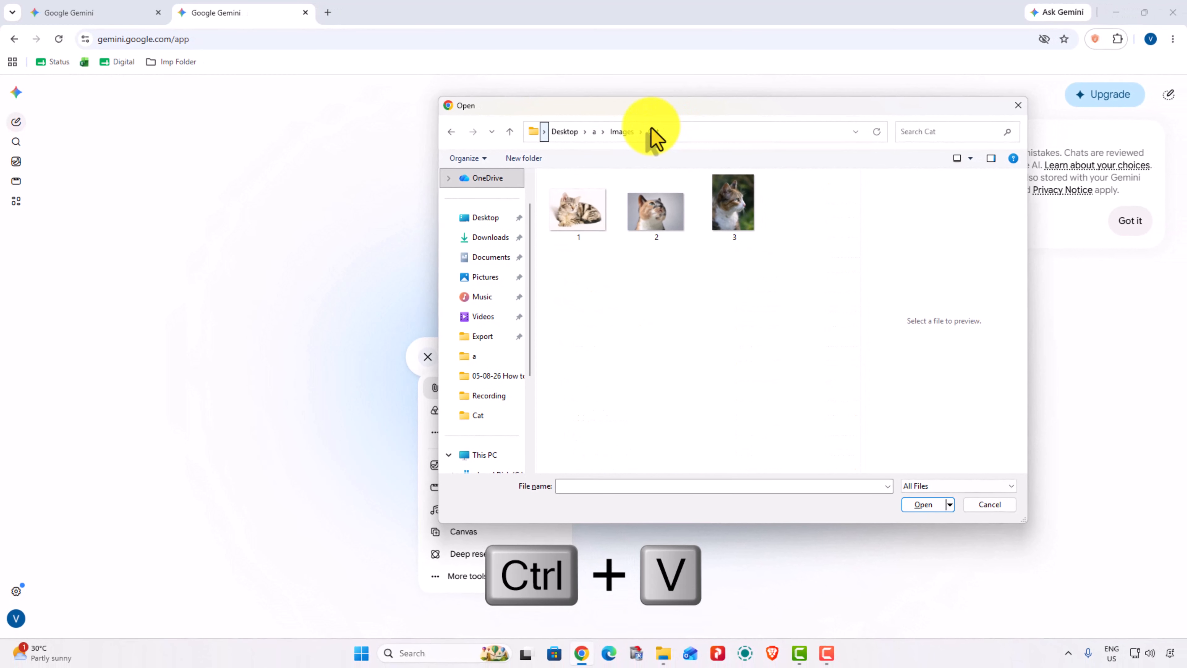
double_click(578, 209)
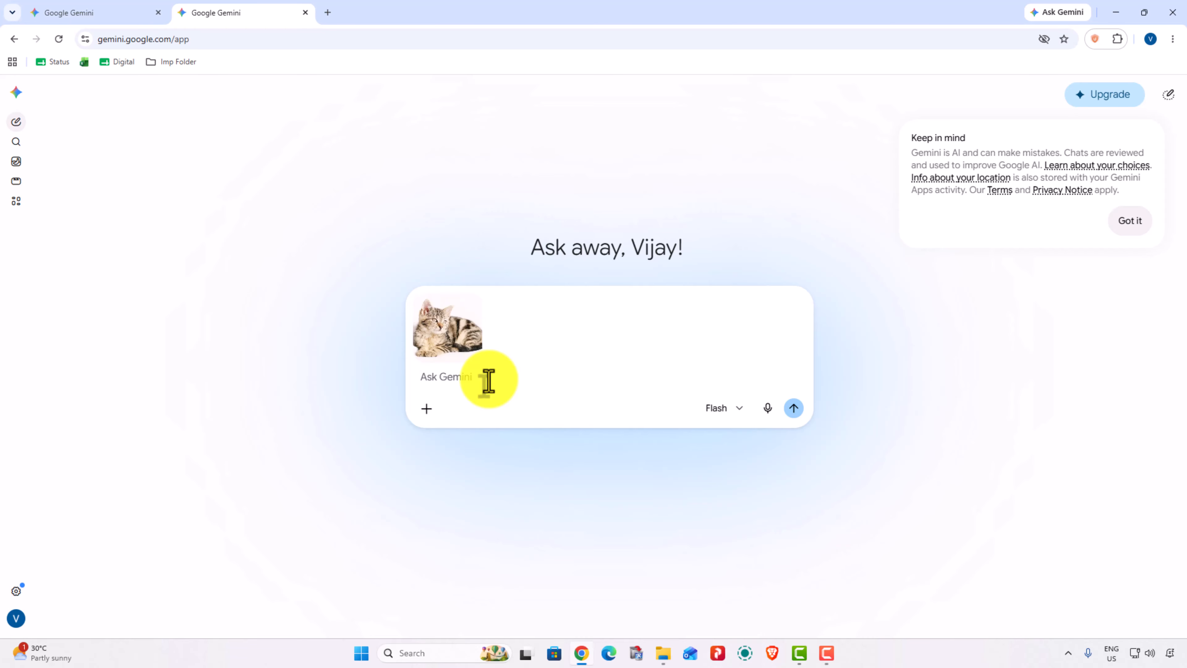
Submit the prompt "please remove background from this image" for the attached cat picture.
type("please remove background from this image")
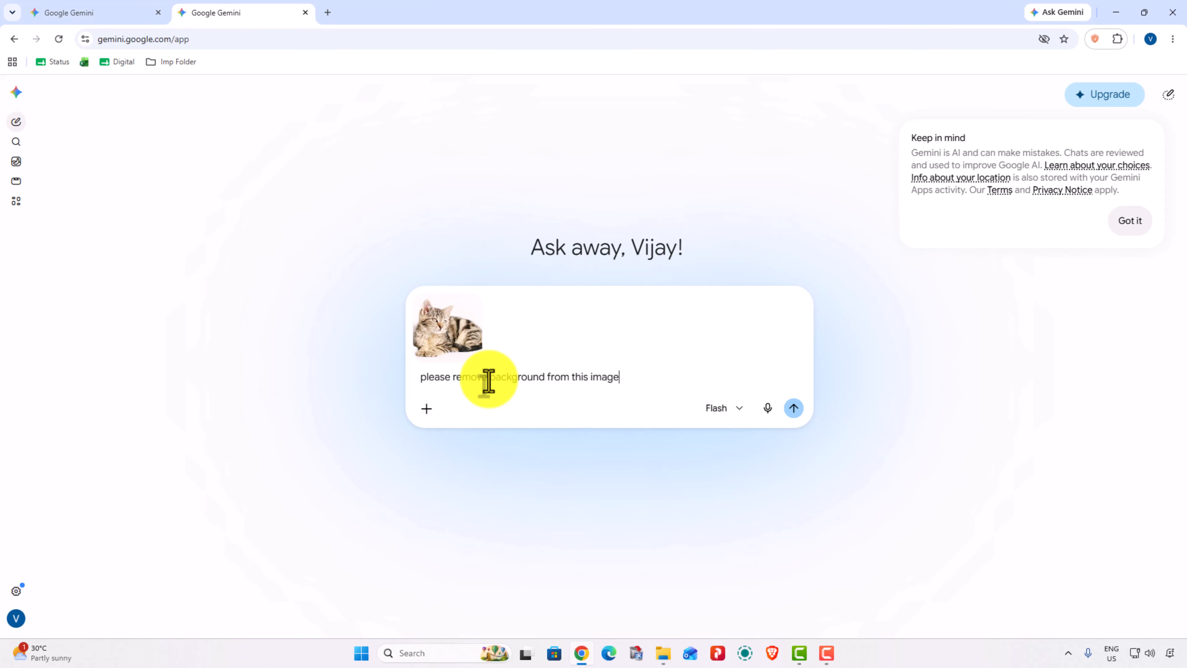
key("Return")
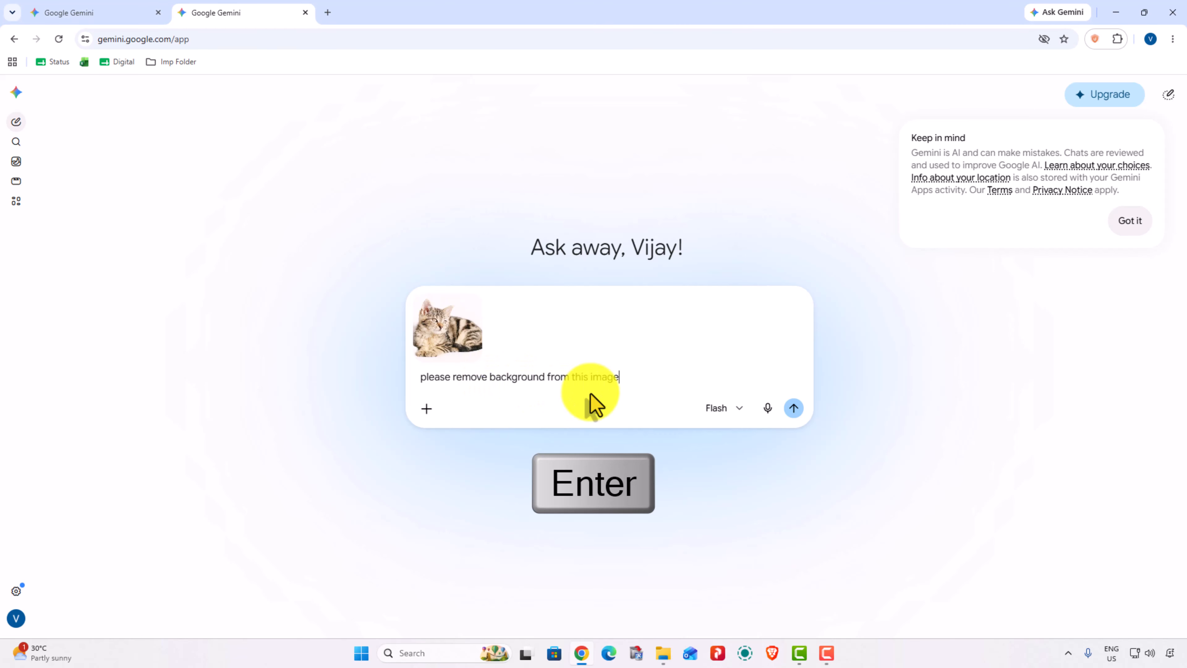
left_click(793, 409)
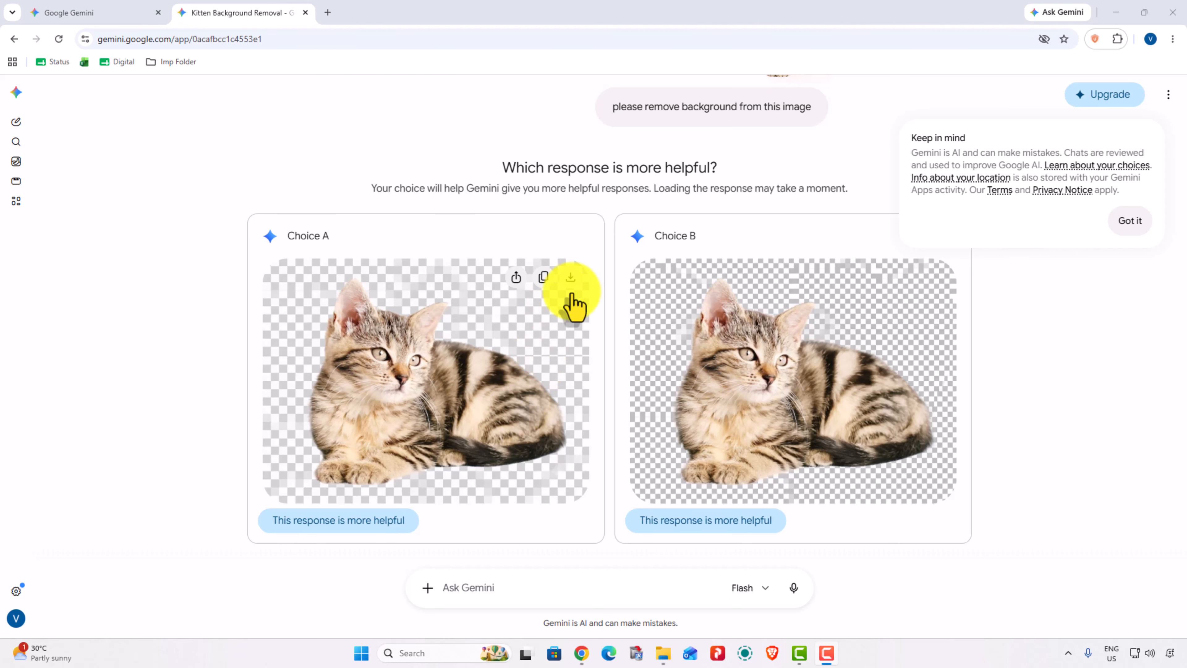
Start downloading the Choice A image and create a folder named "without Background" inside Images\Cat as its destination.
left_click(572, 281)
left_click(572, 282)
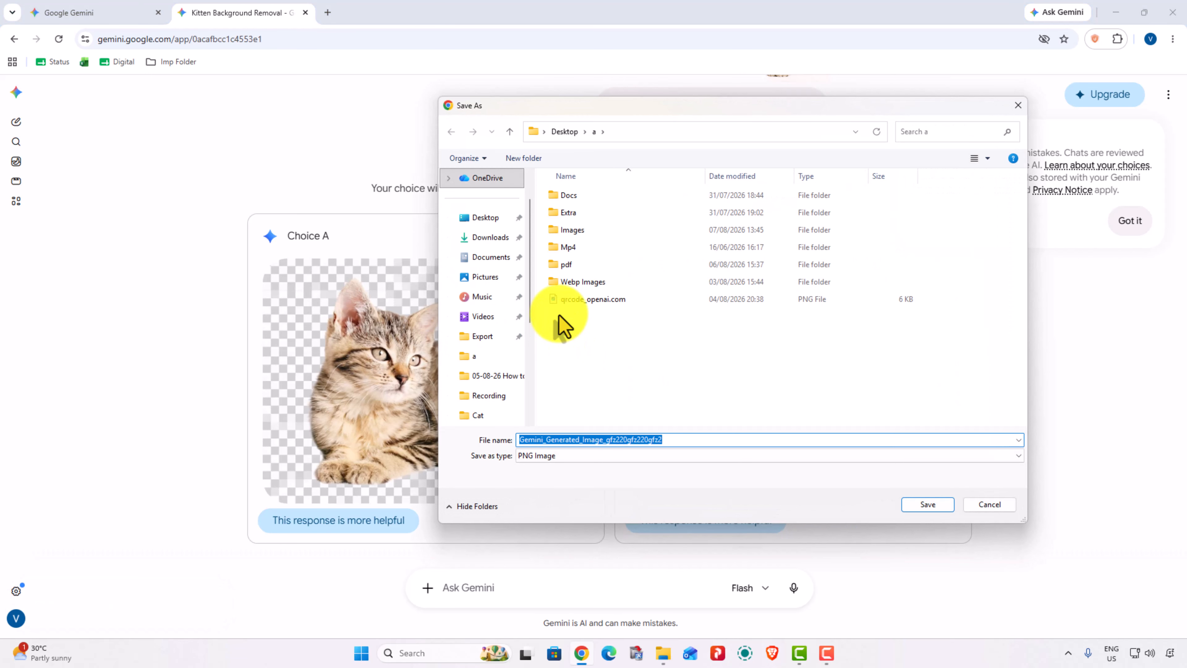
double_click(585, 230)
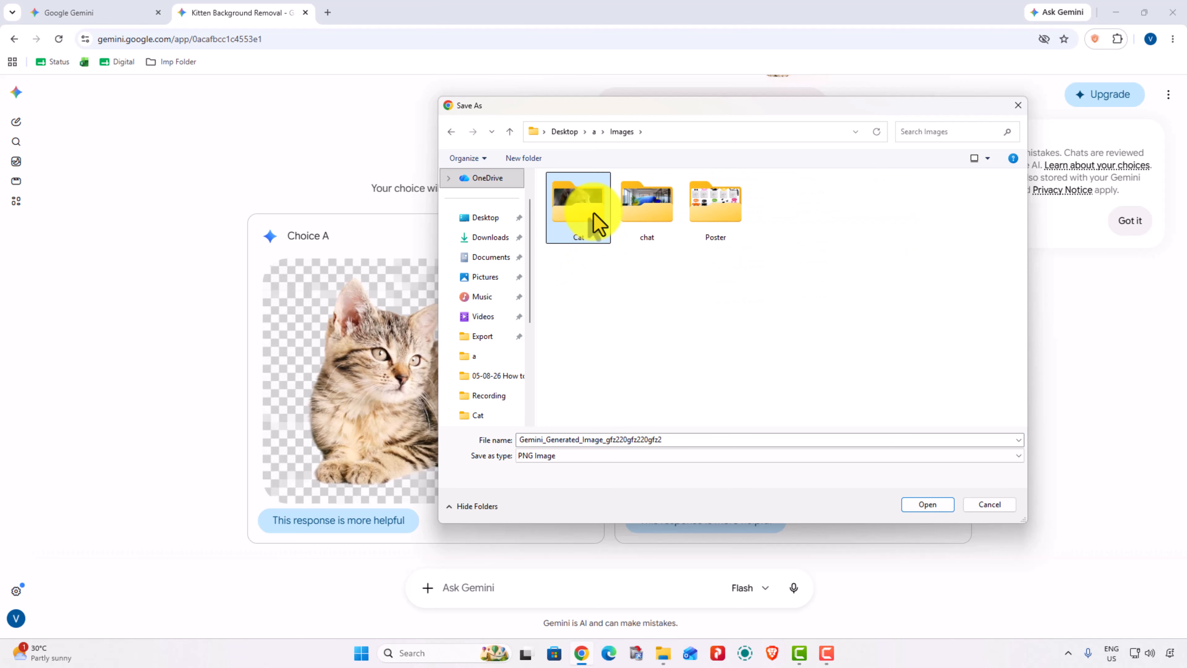
double_click(601, 234)
double_click(678, 460)
left_click(698, 461)
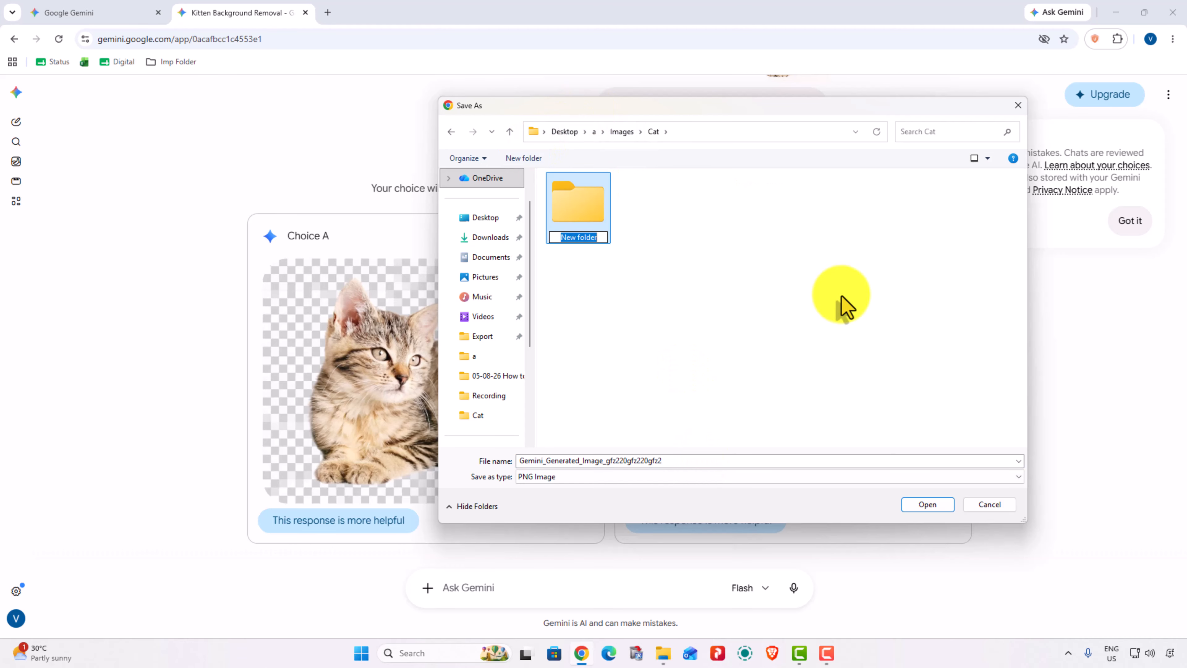
type("without Background")
key("Return")
key("Return")
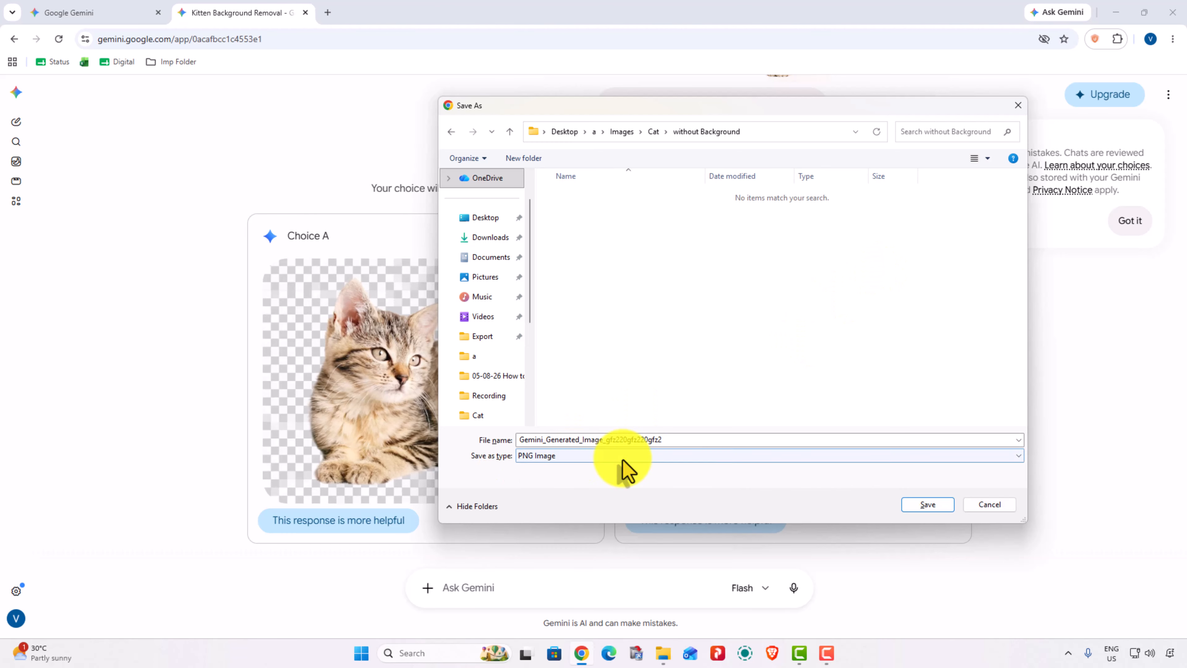
Save the Choice A image as a PNG named 1 in the "without Background" folder.
double_click(685, 442)
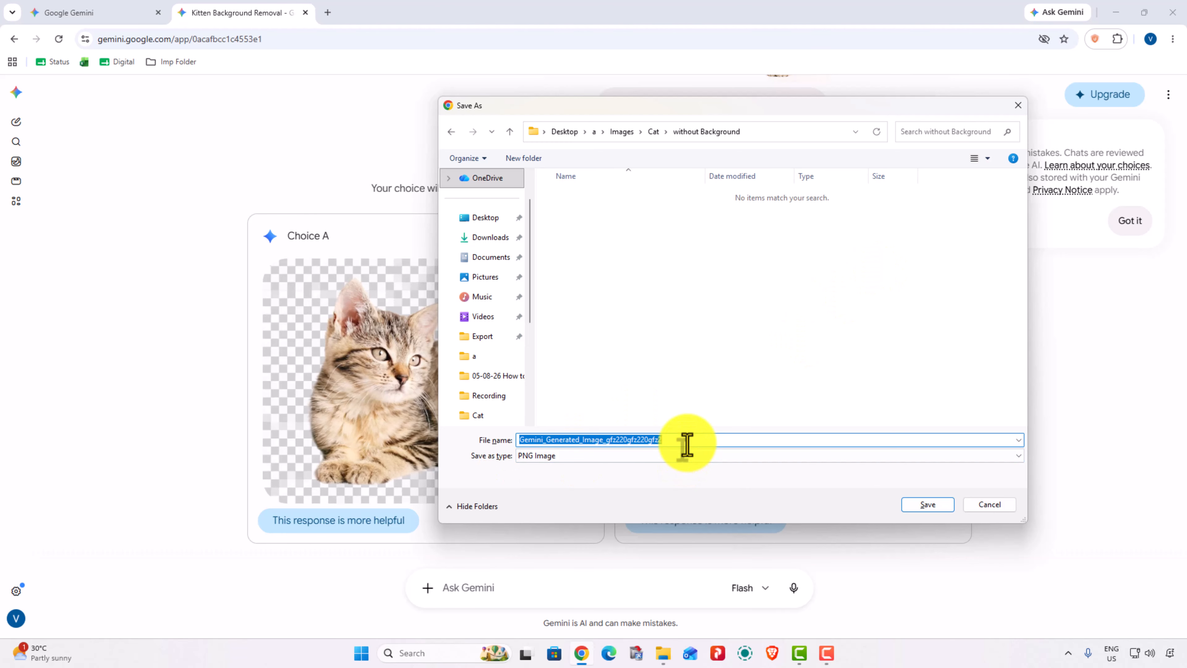
type("1")
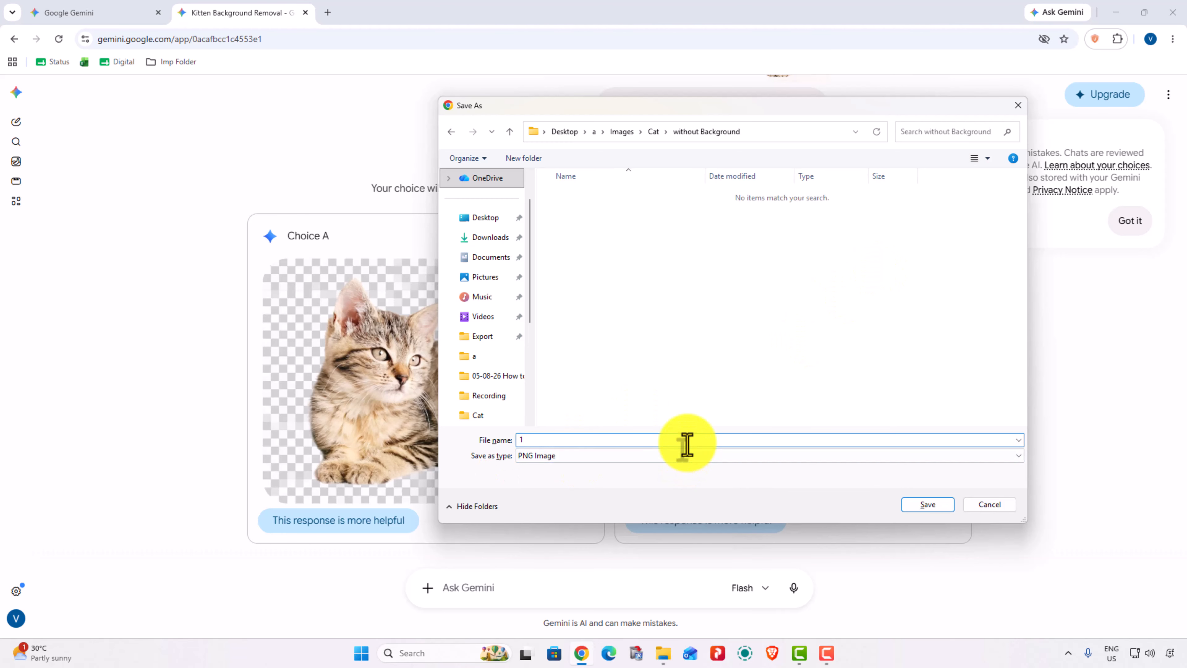
left_click(936, 509)
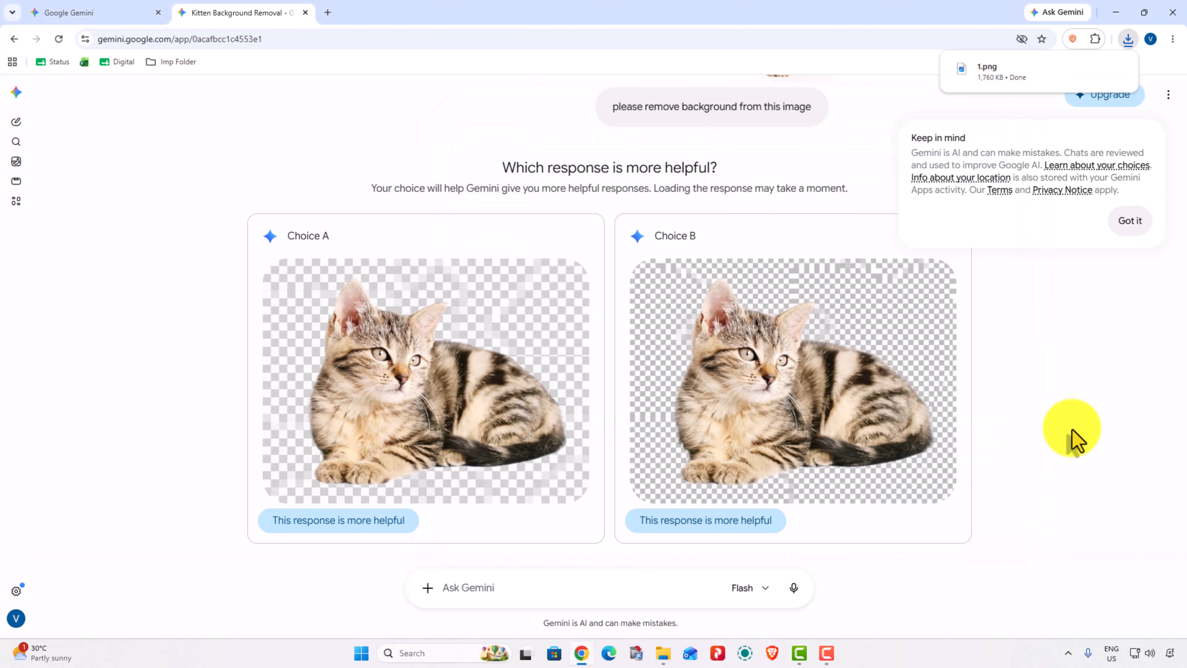
Dismiss the "Keep in mind" notice and download the Choice B image as 2 into the "without Background" folder.
left_click(1132, 223)
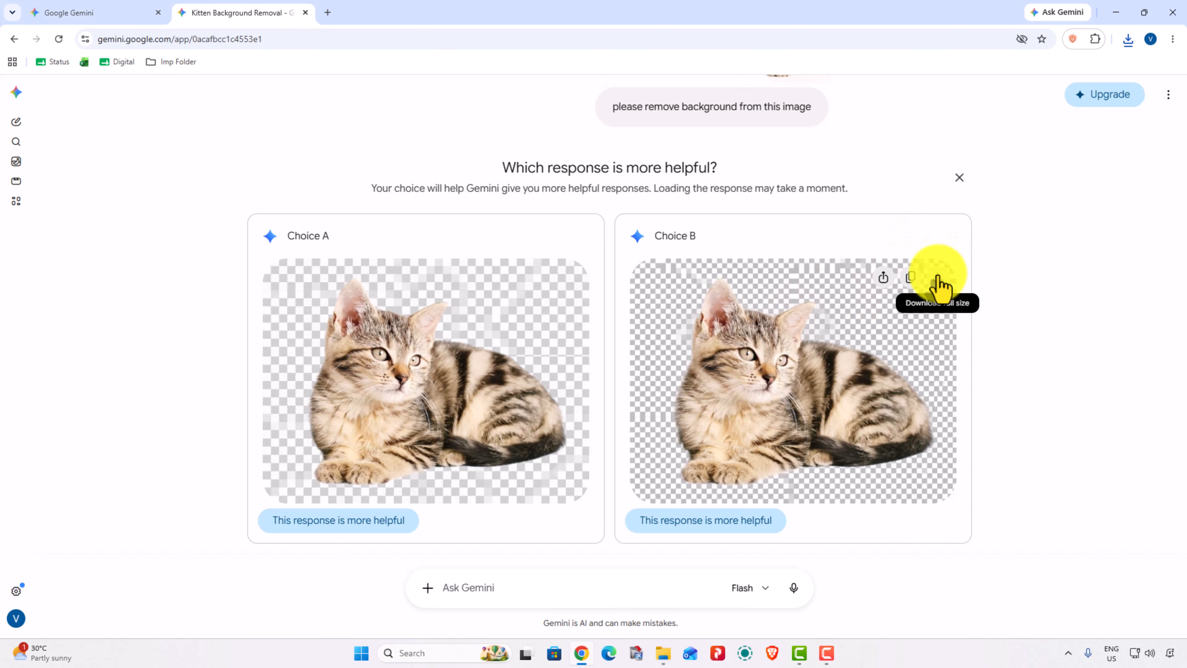
left_click(939, 278)
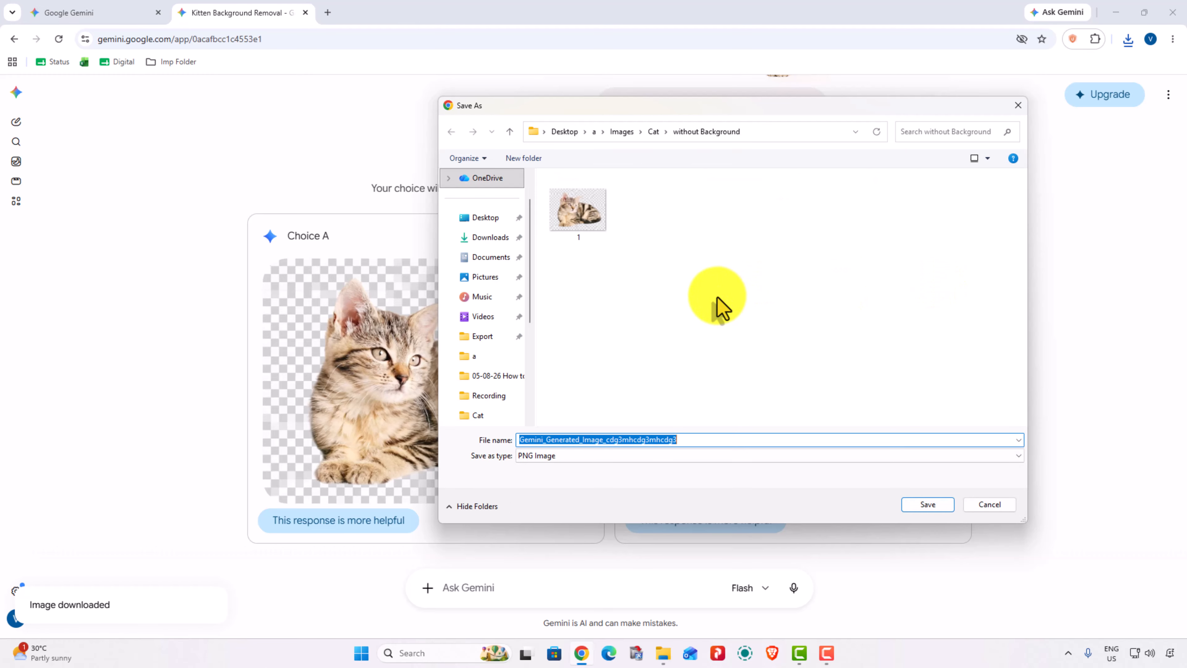
type("2")
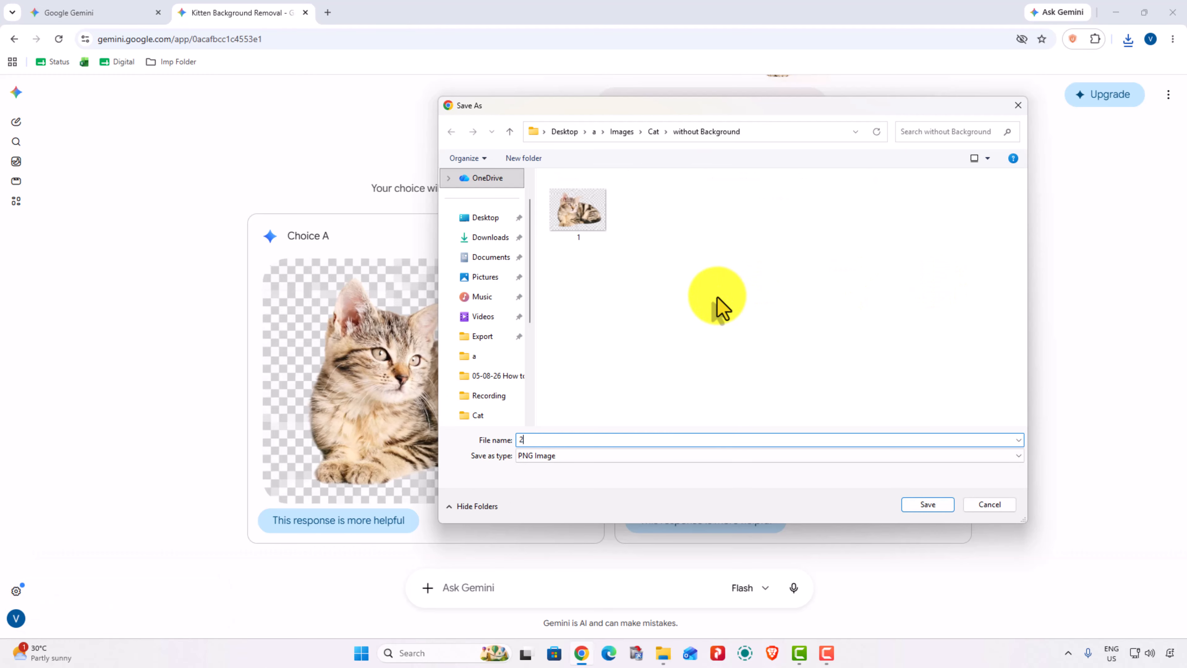
key("Return")
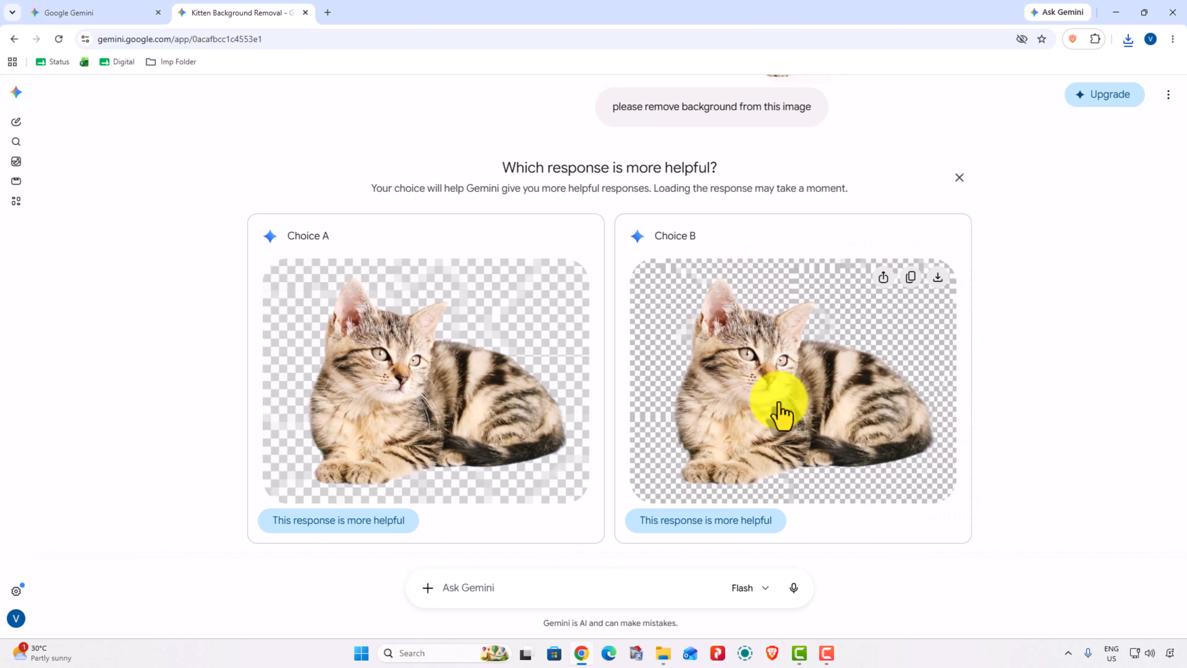
Pick Choice B as the more helpful response and submit the prompt "please change the background with green garden".
left_click(682, 527)
left_click(523, 585)
type("please change the")
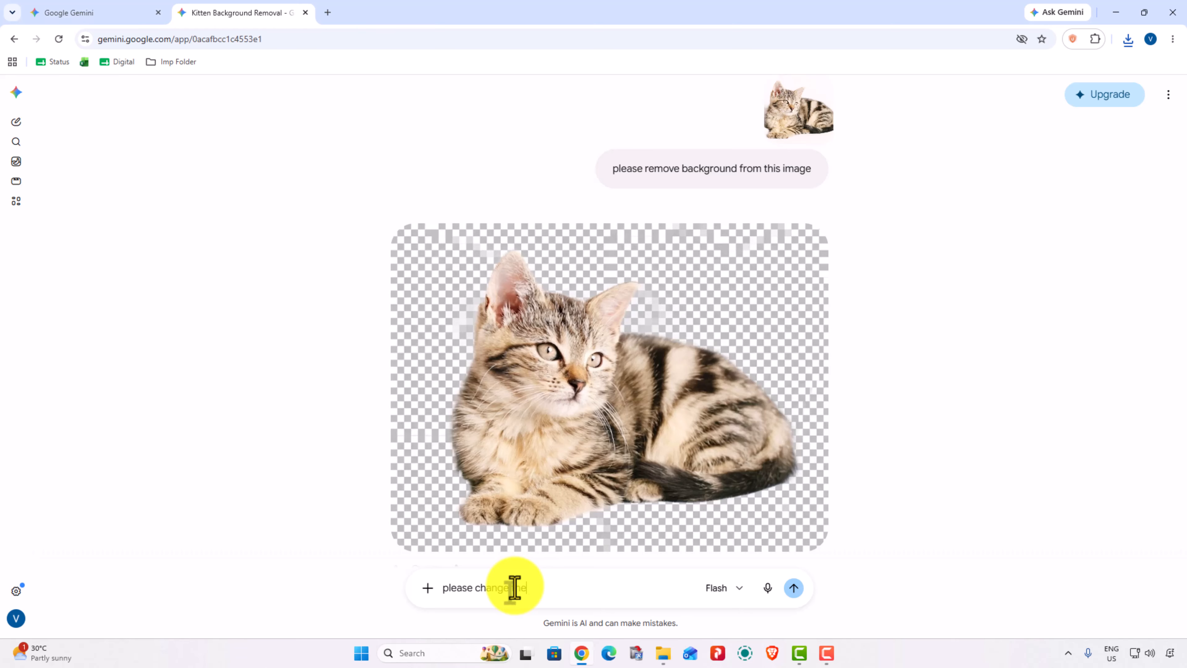
type(" background with green garden")
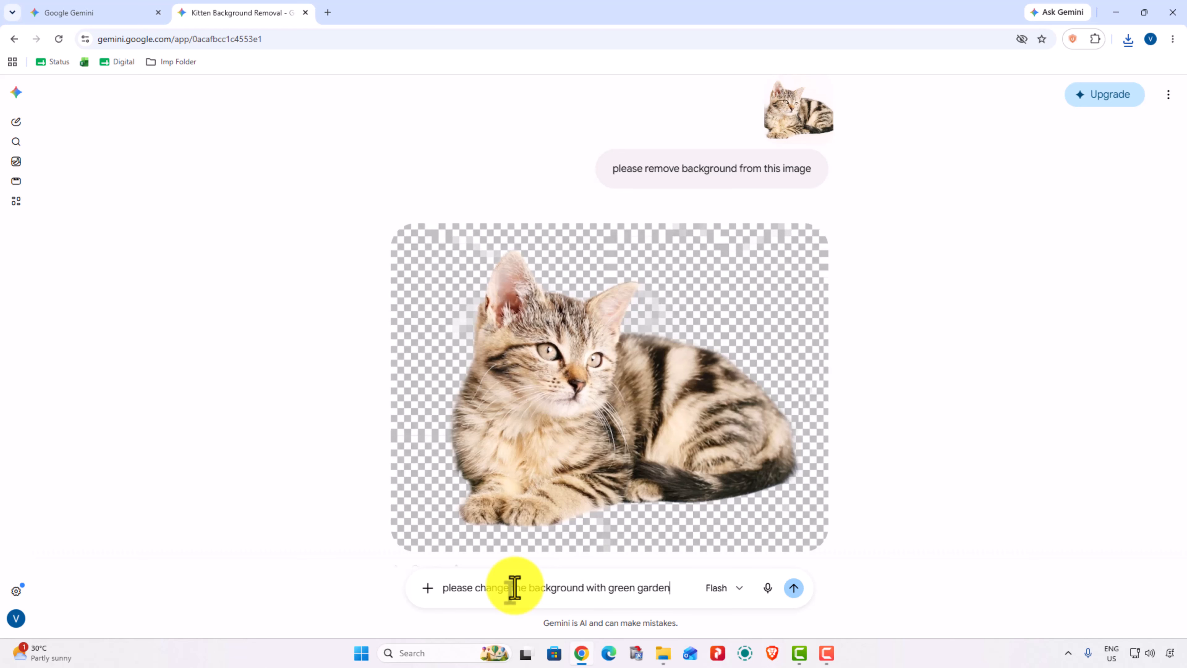
key("Return")
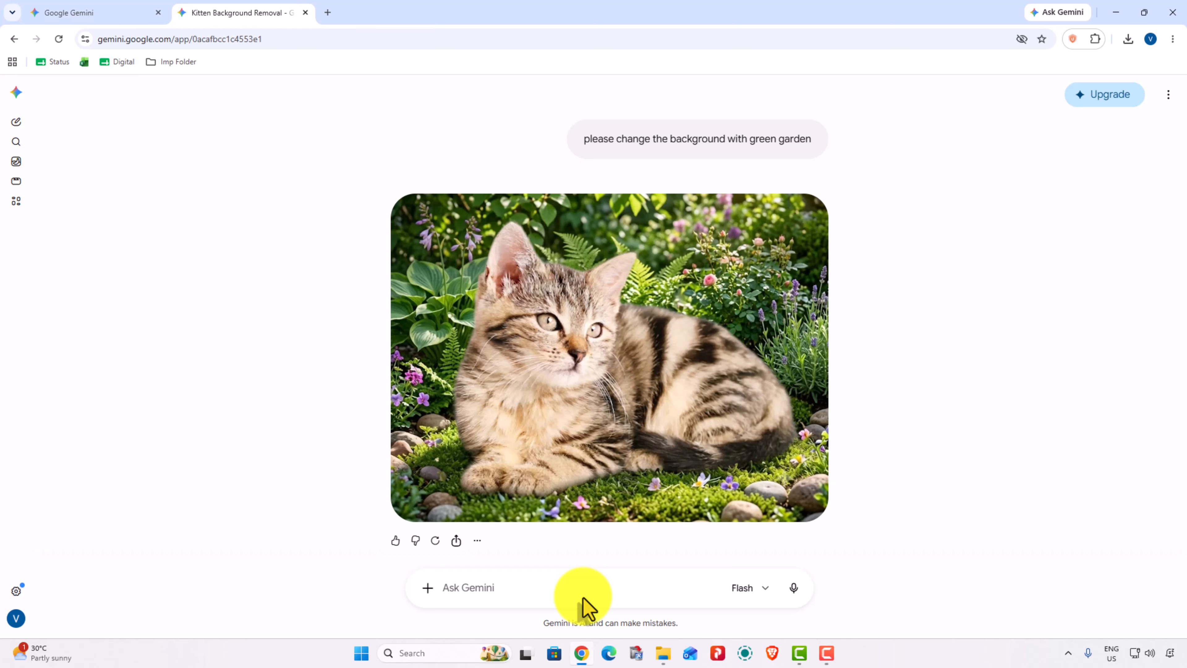
Submit the follow-up prompt "please change background with office location".
type("please ")
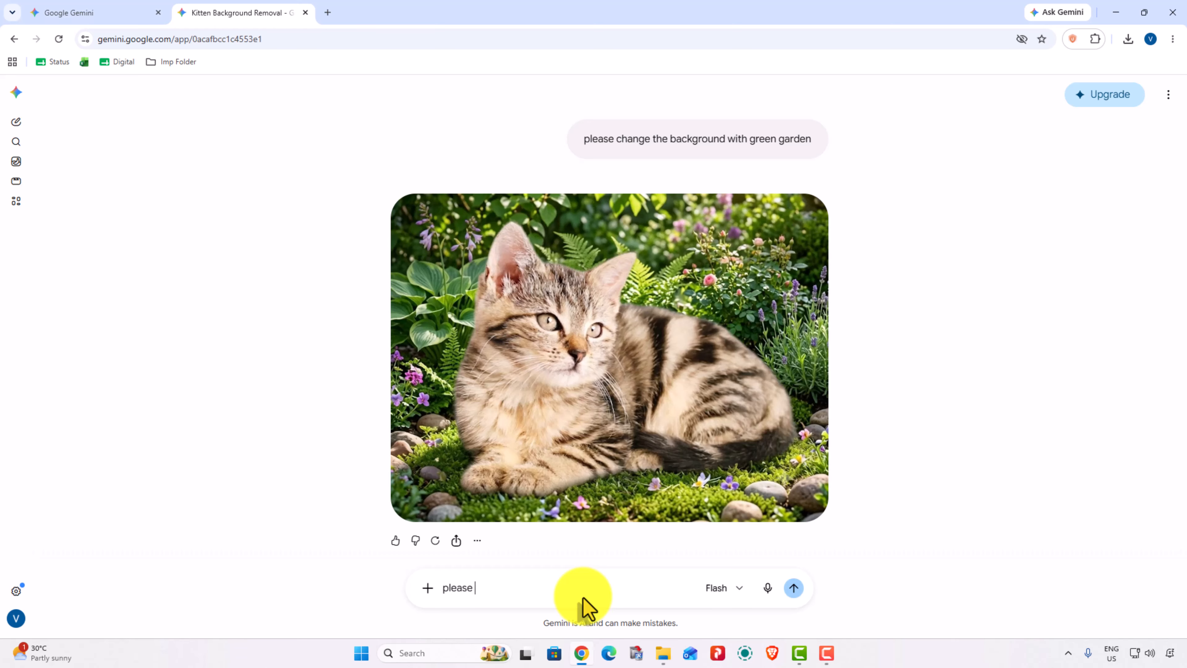
type("change bac")
type("k")
key("BackSpace")
type("kground with office")
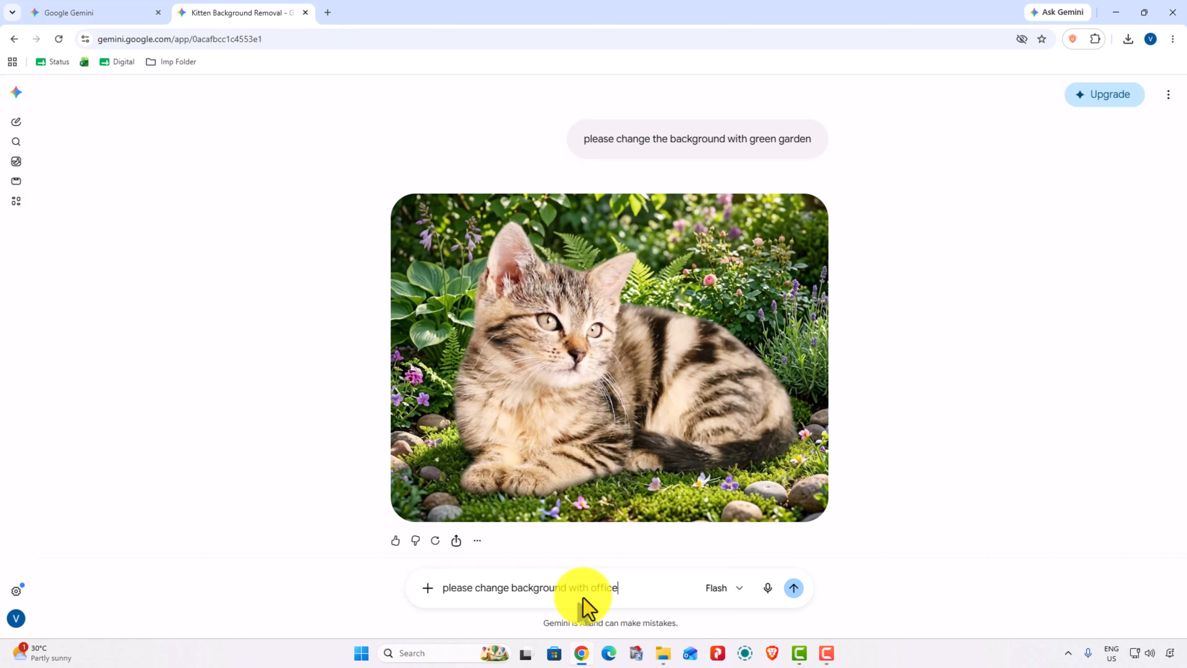
type(" location")
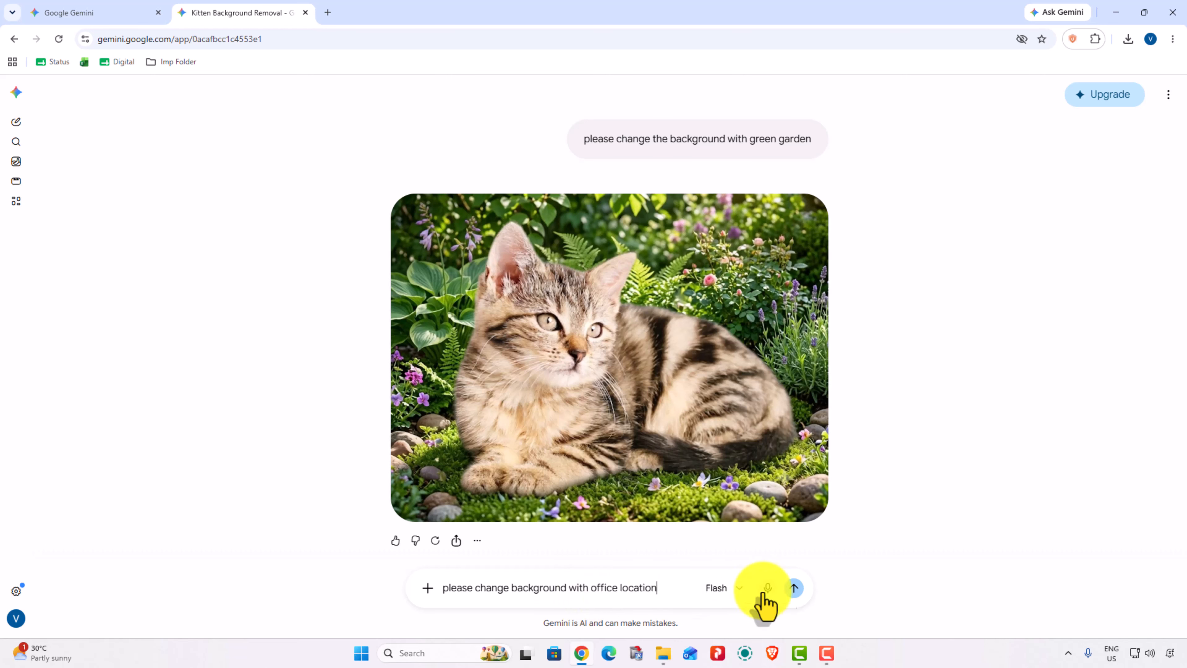
left_click(794, 588)
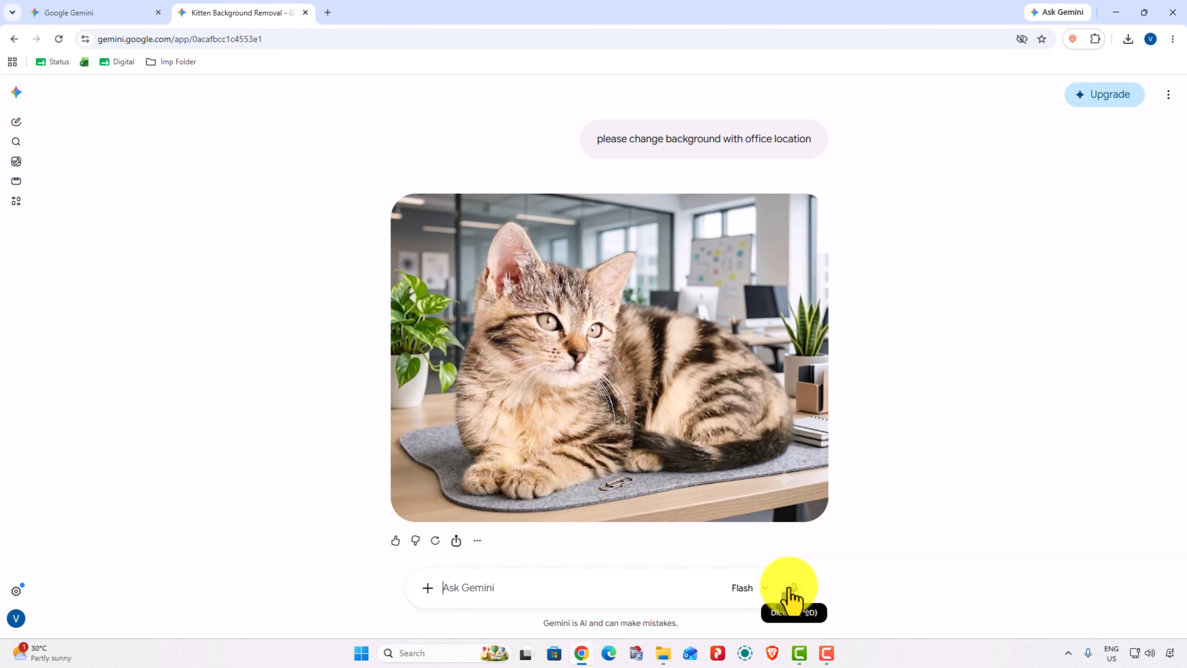
Download the kitten image with the office background under the file name 3.
left_click(807, 215)
type("3")
key("Return")
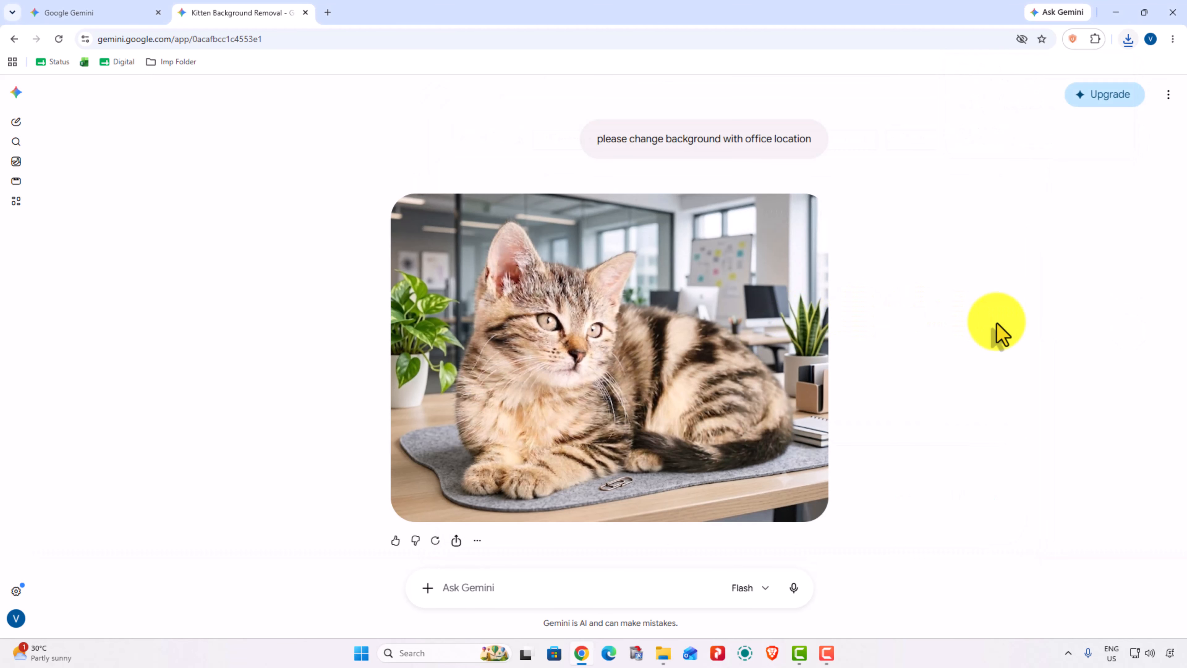
Attach cat image 2 from the Cat folder to a new prompt in the same chat.
left_click(427, 587)
left_click(463, 363)
left_click(735, 210)
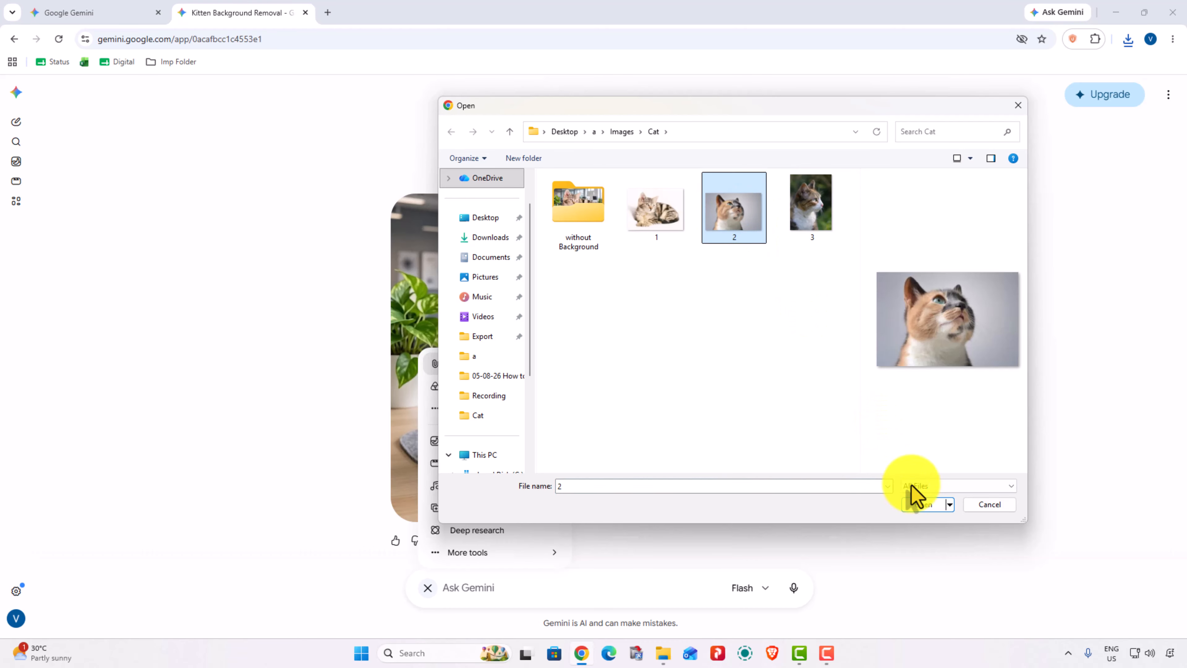
left_click(925, 505)
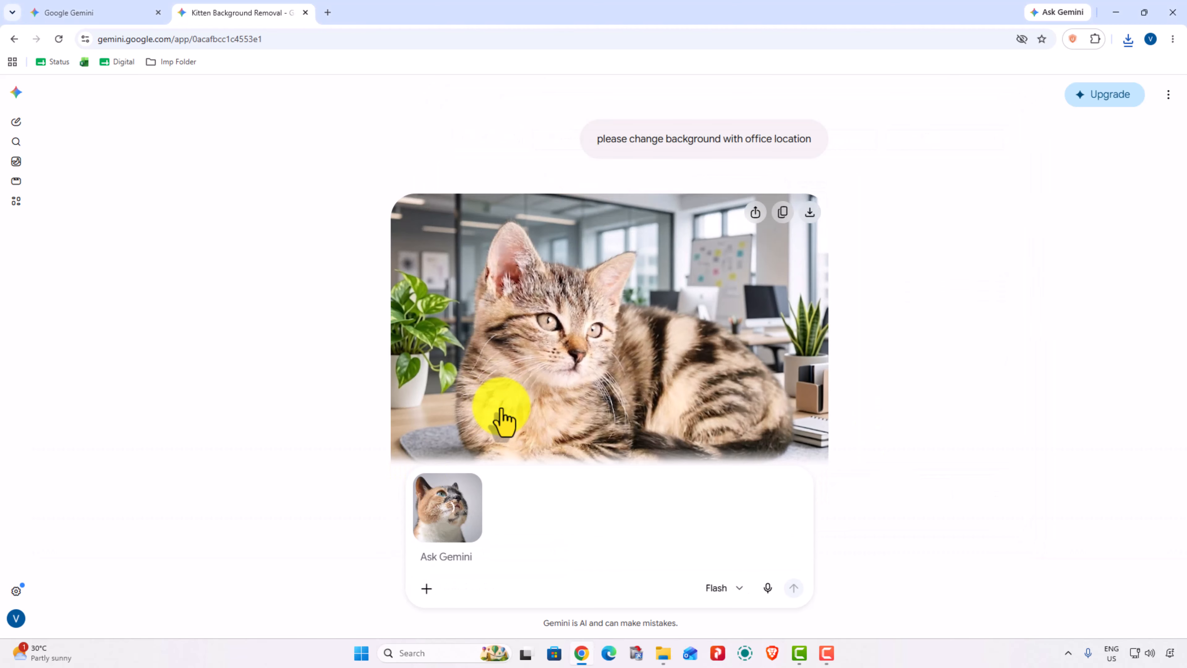
Submit the prompt "please change background with nature green." for the attached cat picture and compare the result with the earlier images.
left_click(461, 561)
type("please")
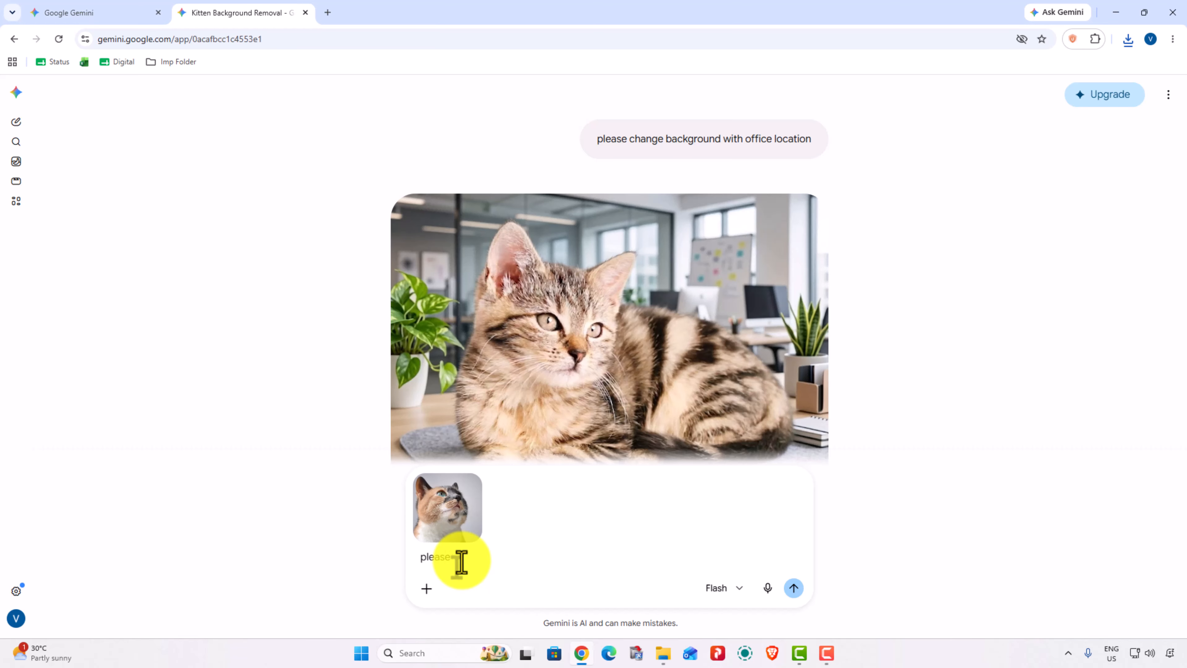
type(" change a")
key("BackSpace")
type("background with nature green.")
key("Return")
scroll(883, 260, "up", 5)
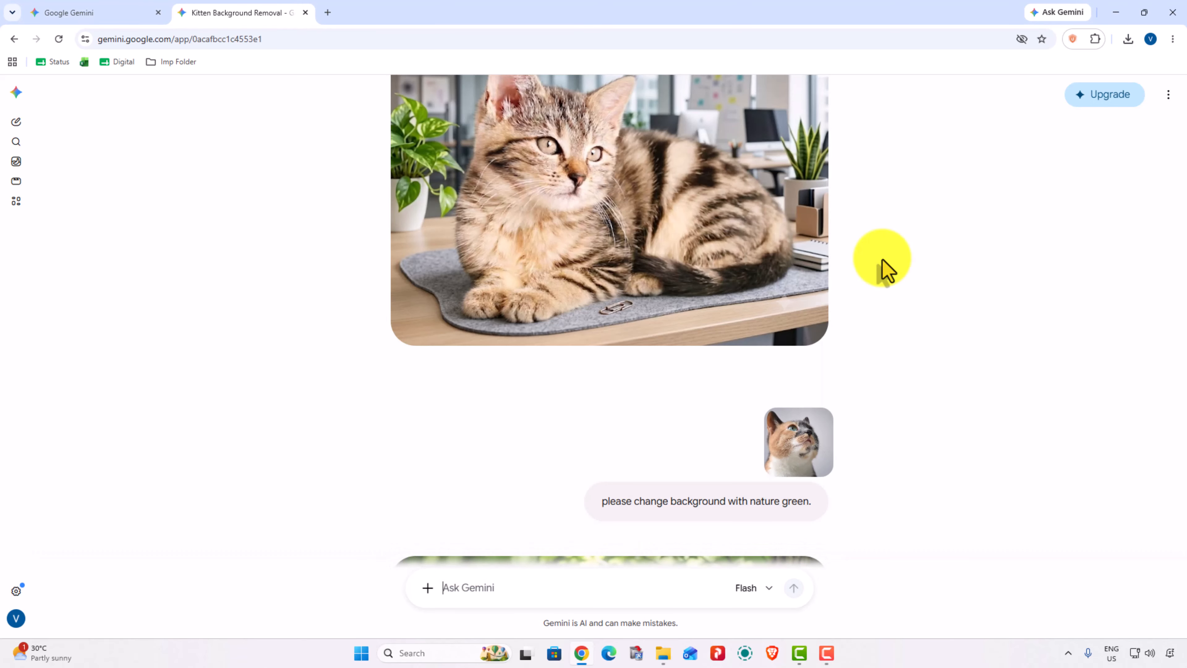
scroll(887, 270, "down", 7)
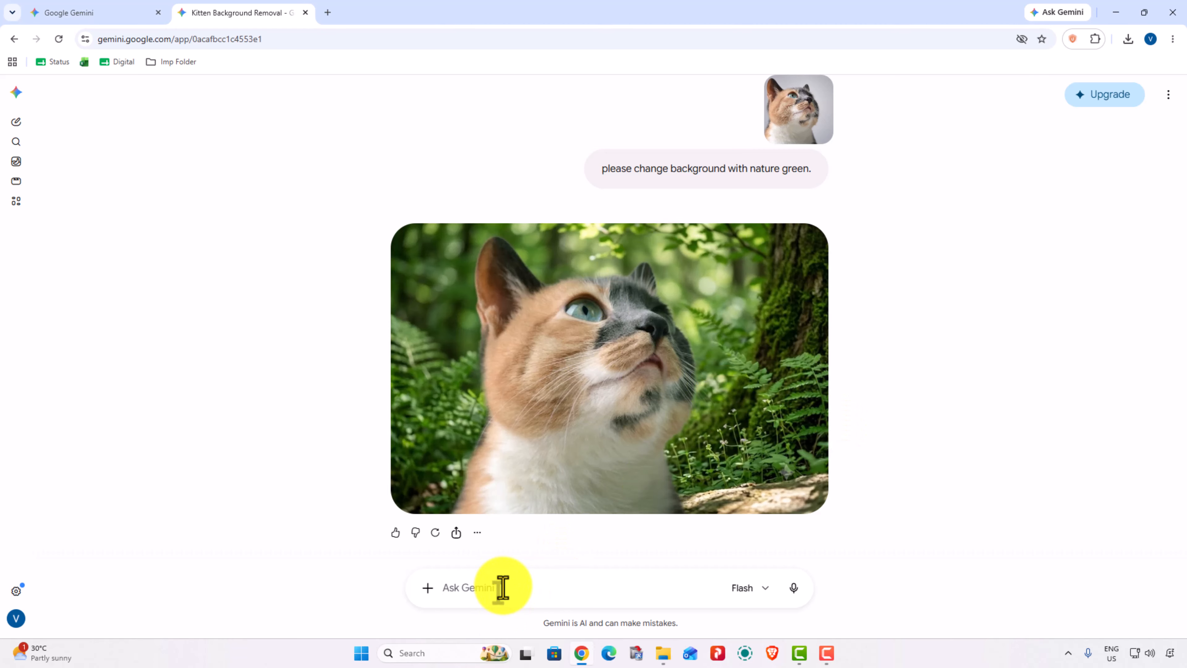
scroll(796, 318, "up", 6)
scroll(802, 328, "down", 6)
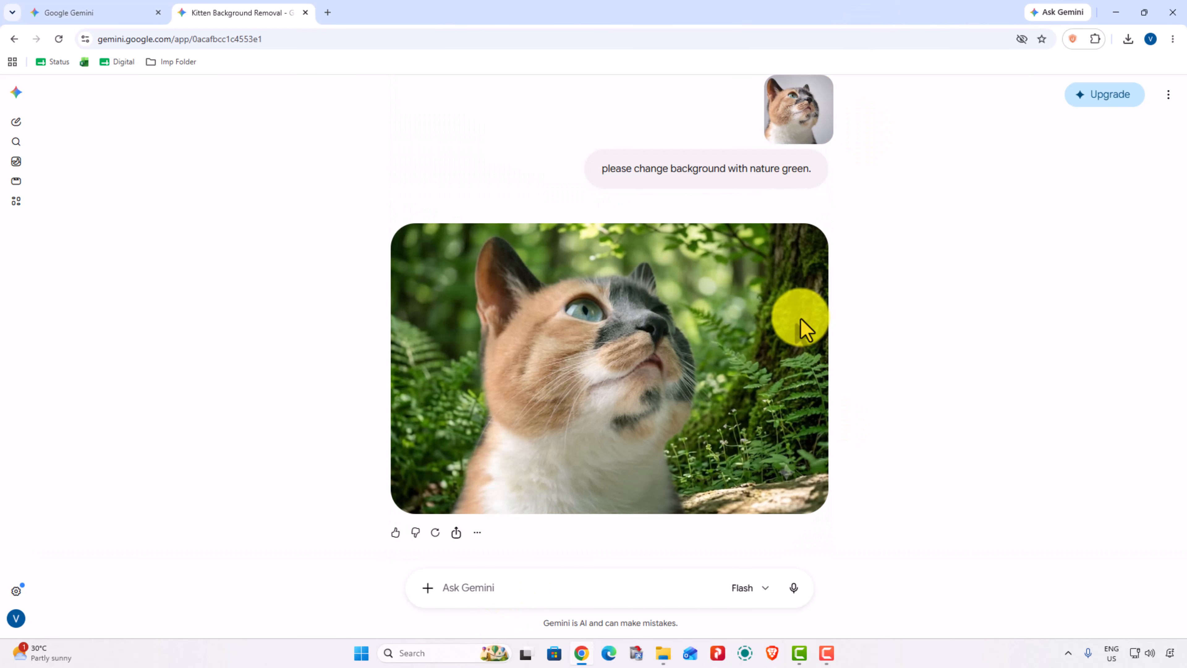
Attach cat image 3, submit the prompt "make cat angry with background battle location." and review the generated picture.
left_click(425, 590)
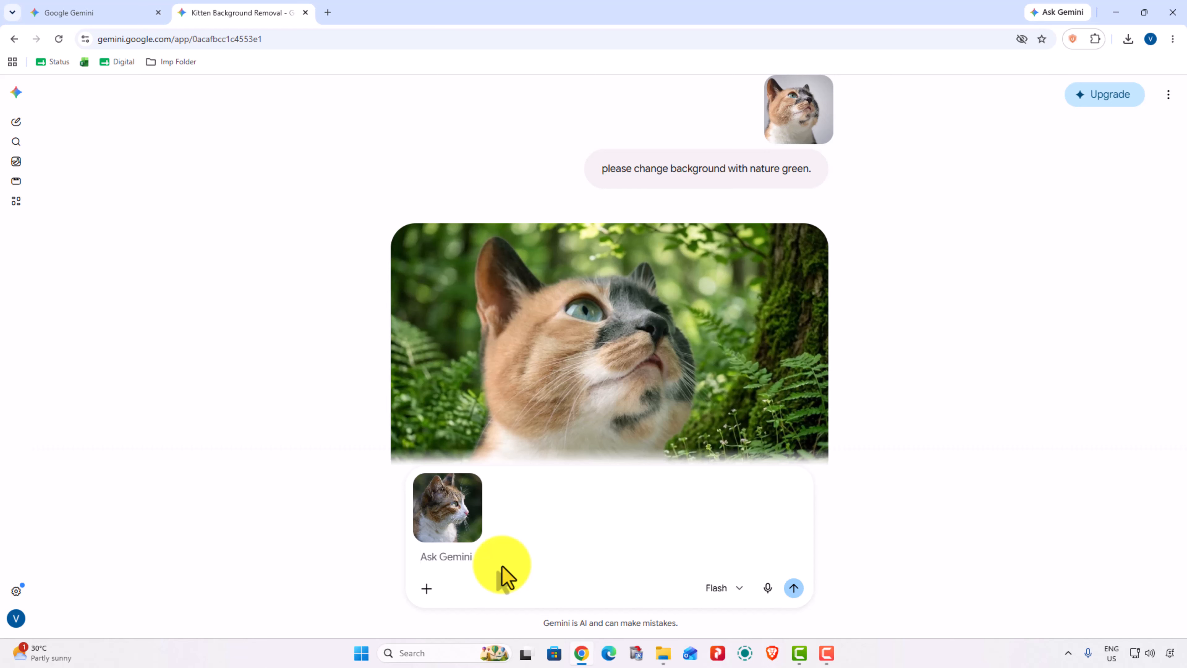
type("make cate angry with background b")
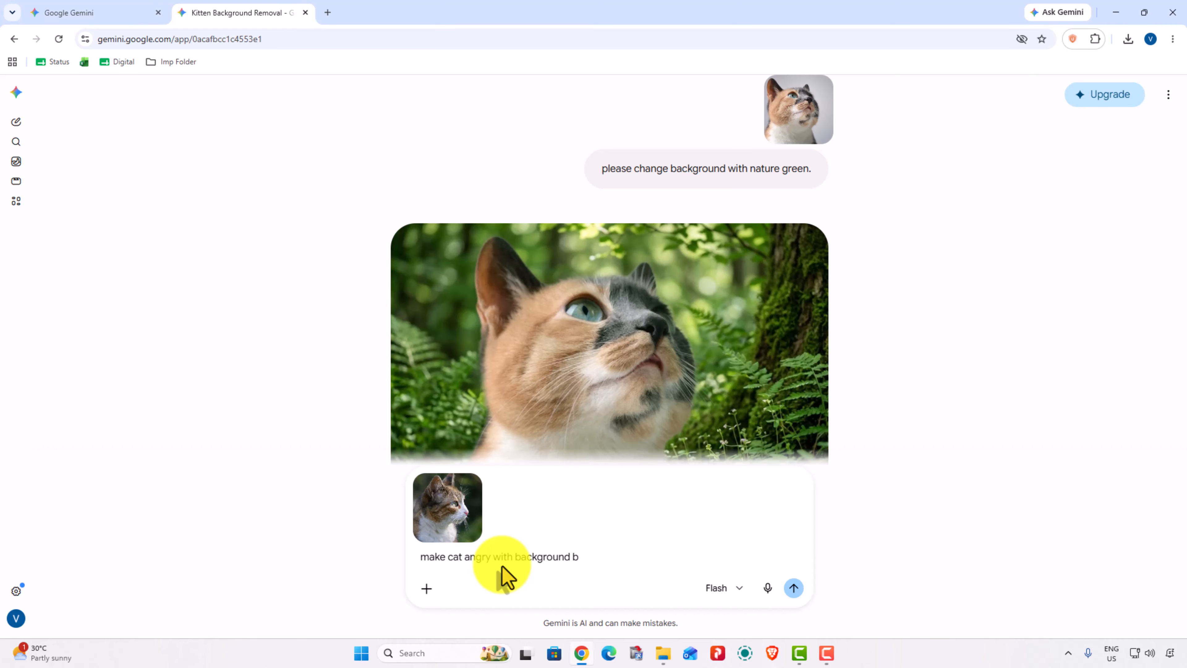
type("attle location.")
left_click(794, 590)
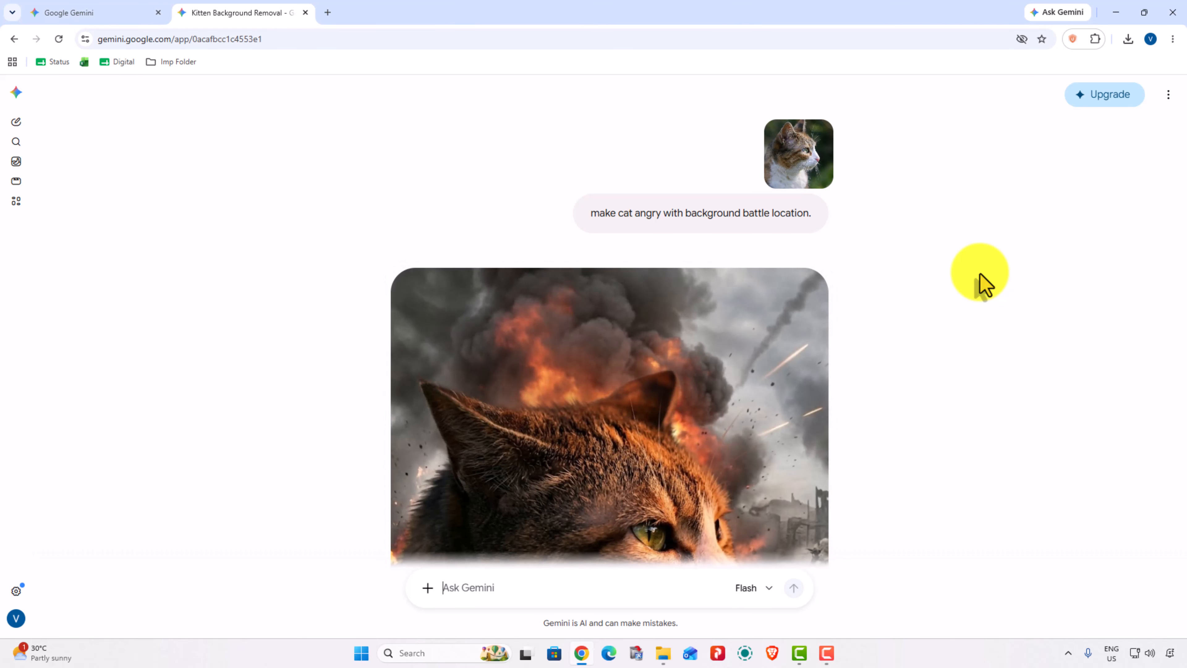
scroll(748, 393, "down", 4)
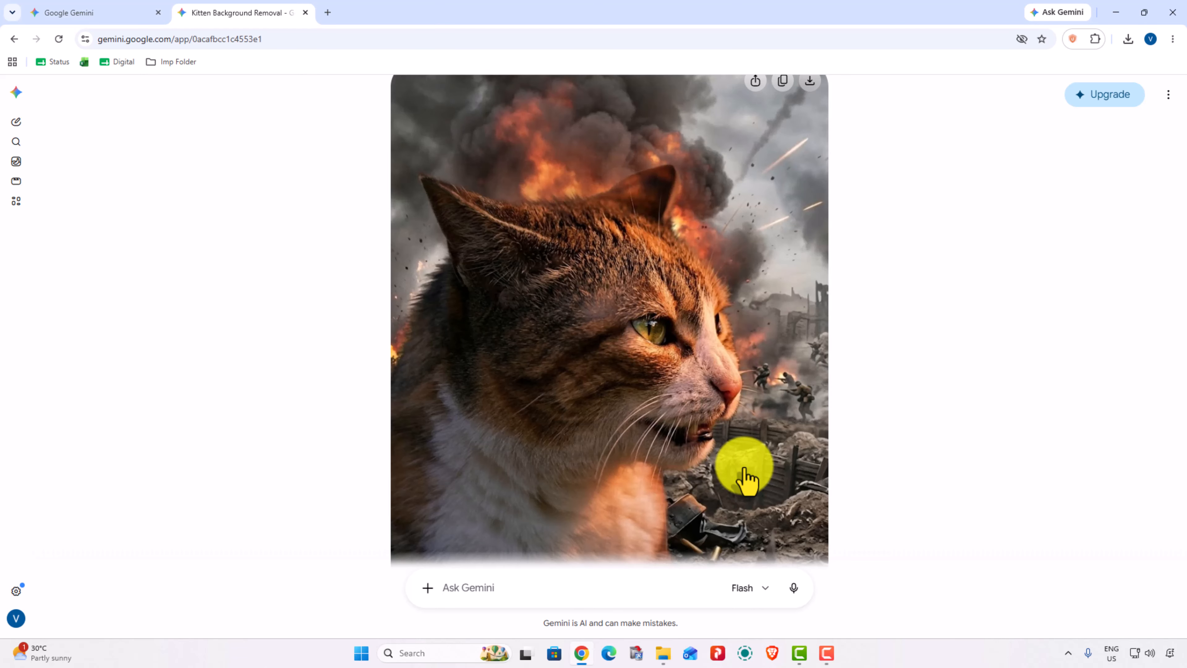
scroll(756, 464, "down", 2)
scroll(756, 464, "up", 2)
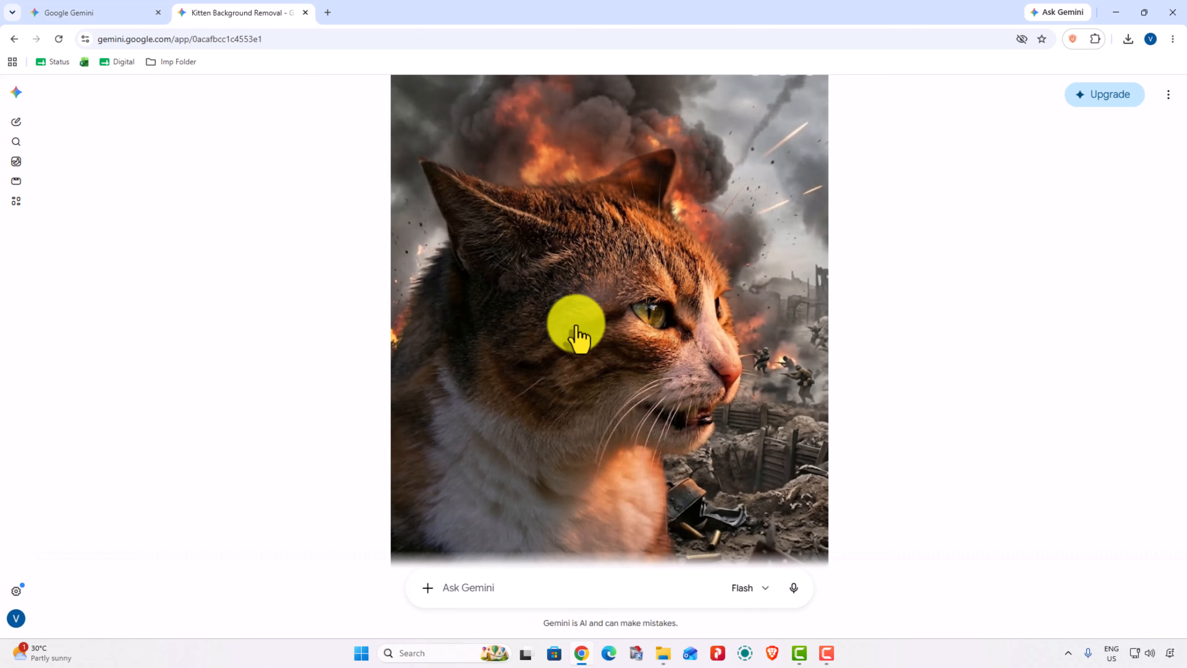
scroll(671, 421, "up", 2)
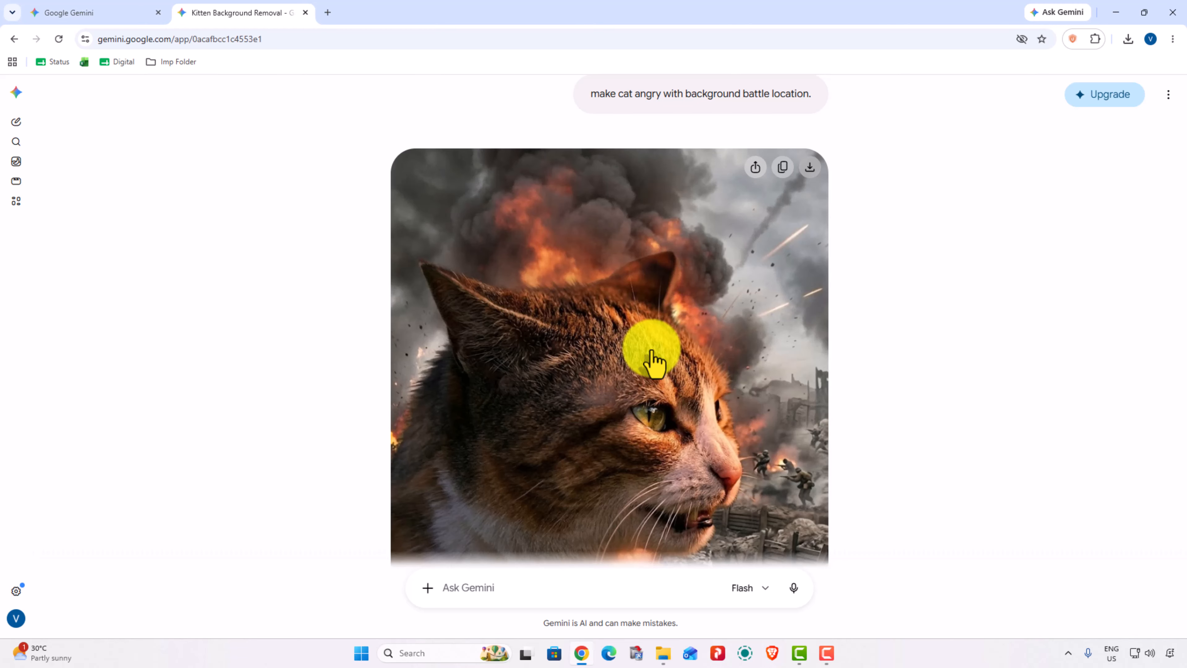